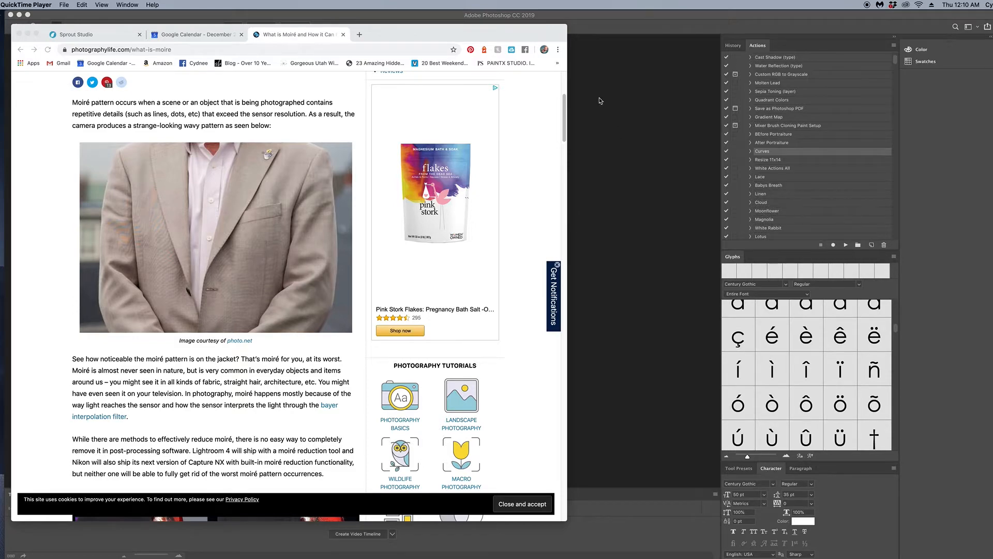
- Switch to Photoshop and examine the moiré pattern on the woman's white top up close and at full view
left_click(590, 34)
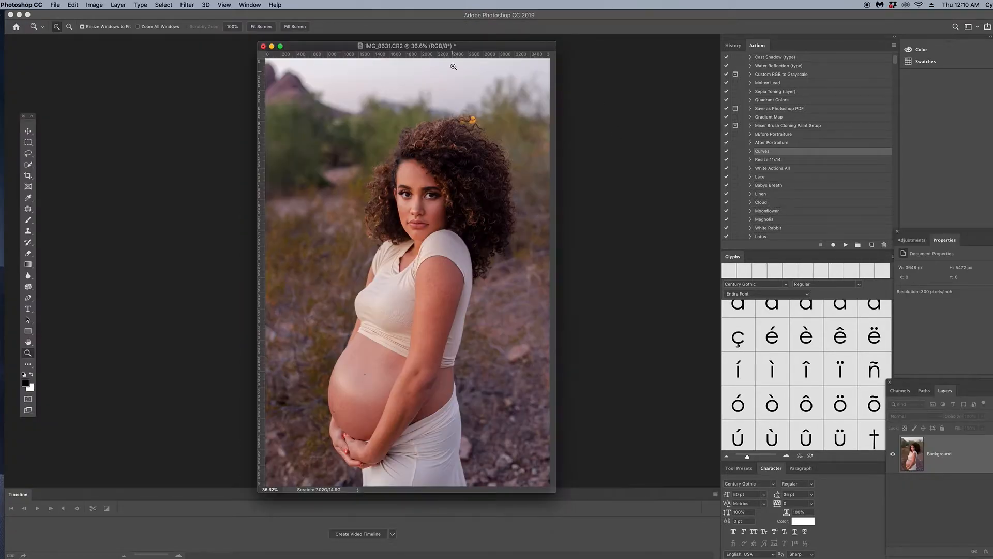
left_click_drag(446, 48, 353, 58)
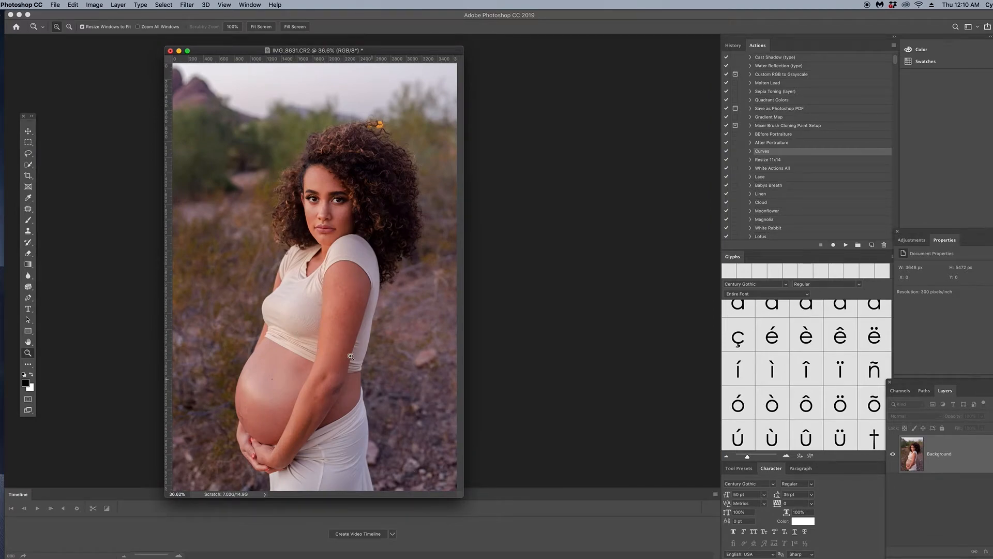
left_click_drag(253, 257, 404, 407)
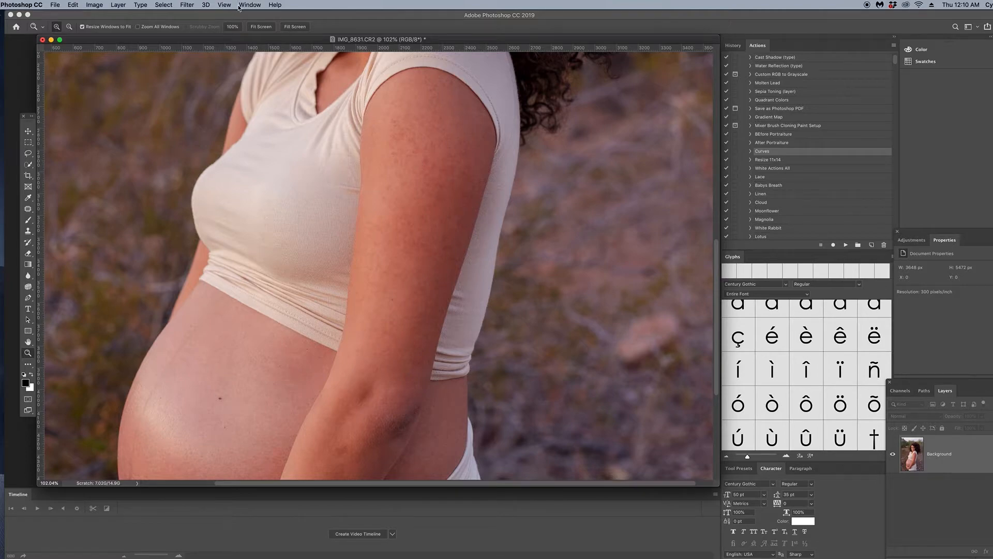
left_click(257, 27)
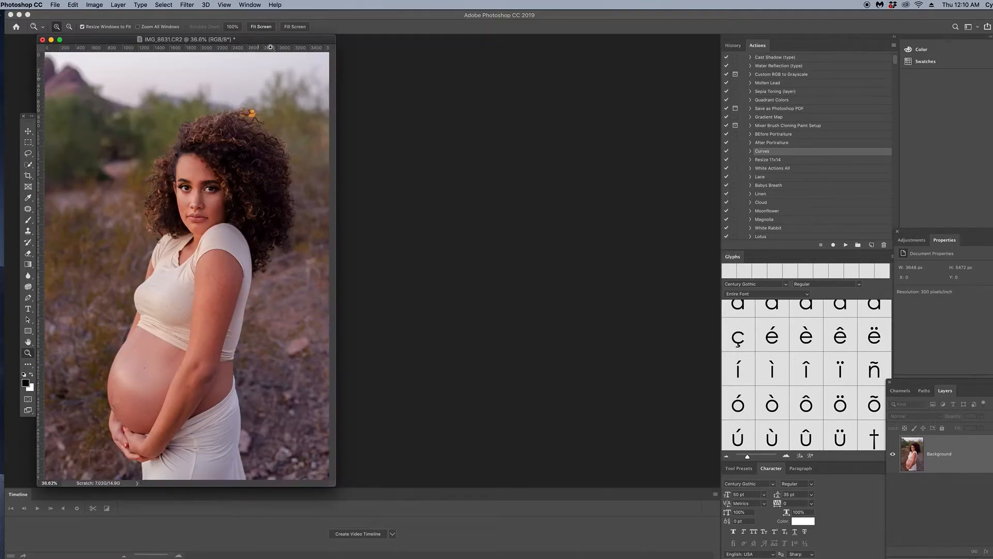
left_click_drag(305, 40, 464, 46)
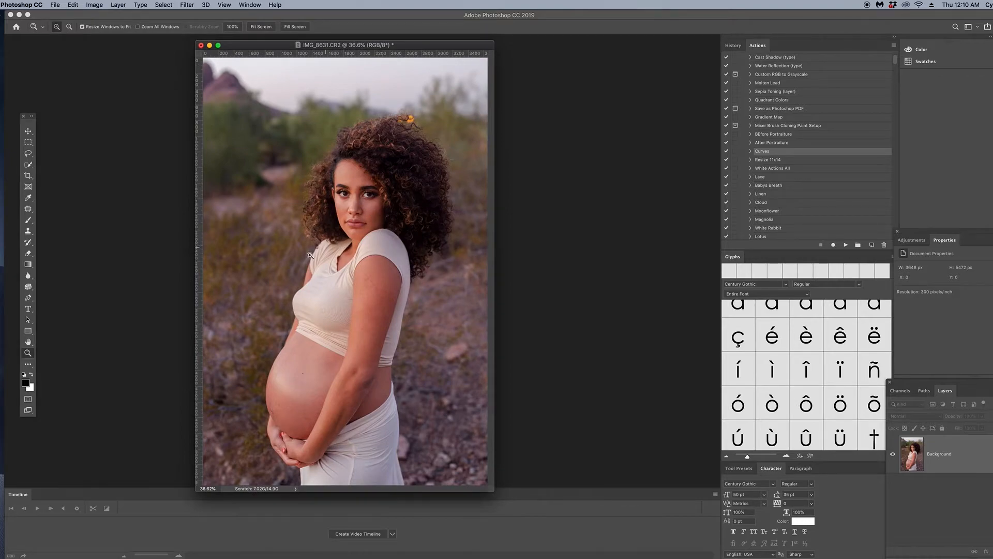
left_click(342, 318)
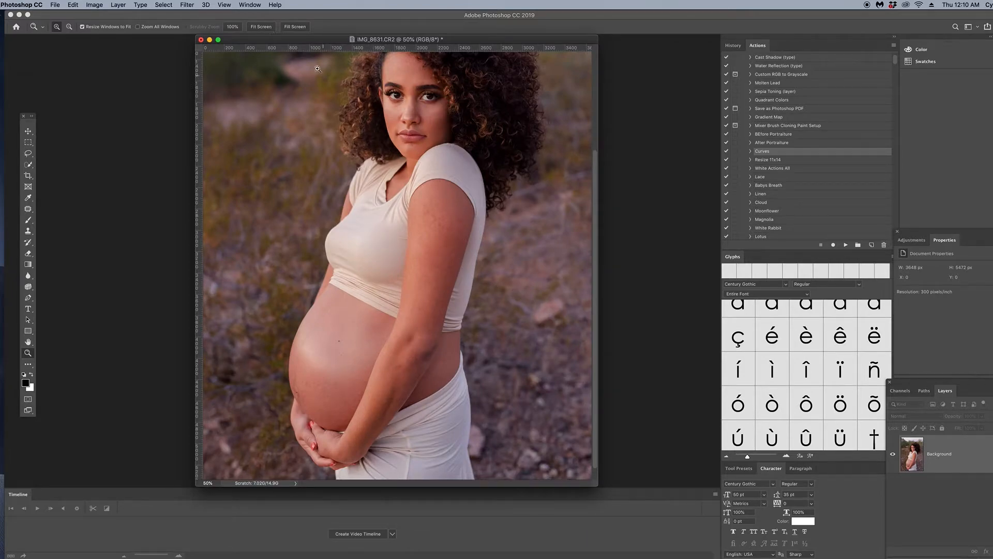
left_click(268, 30)
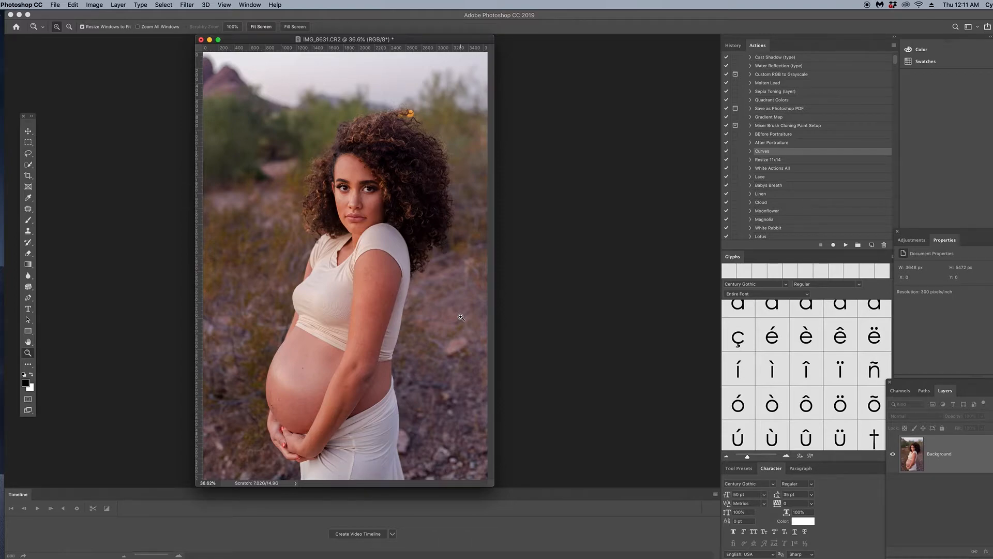
- Select the woman's white top, including the upper arm, with a freehand Lasso outline
left_click(28, 155)
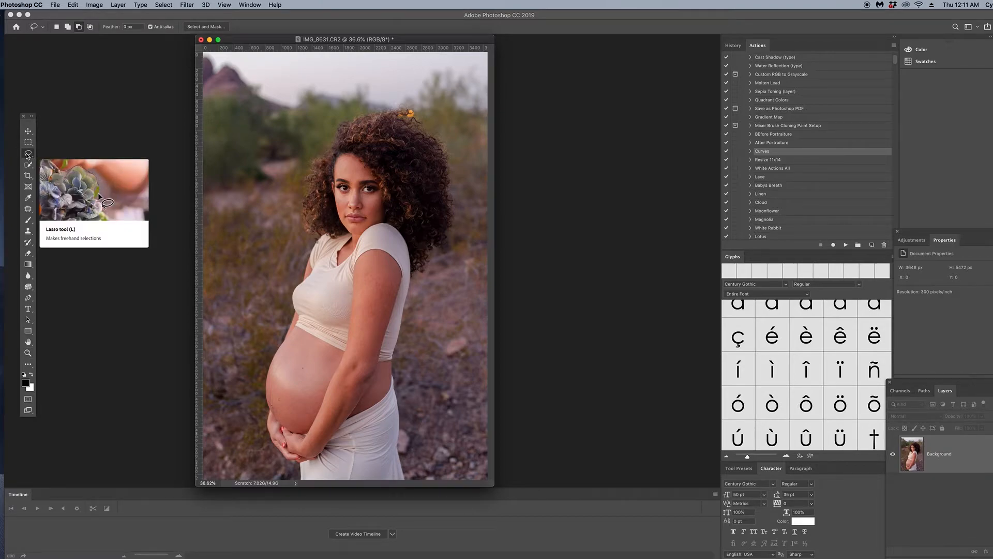
right_click(27, 155)
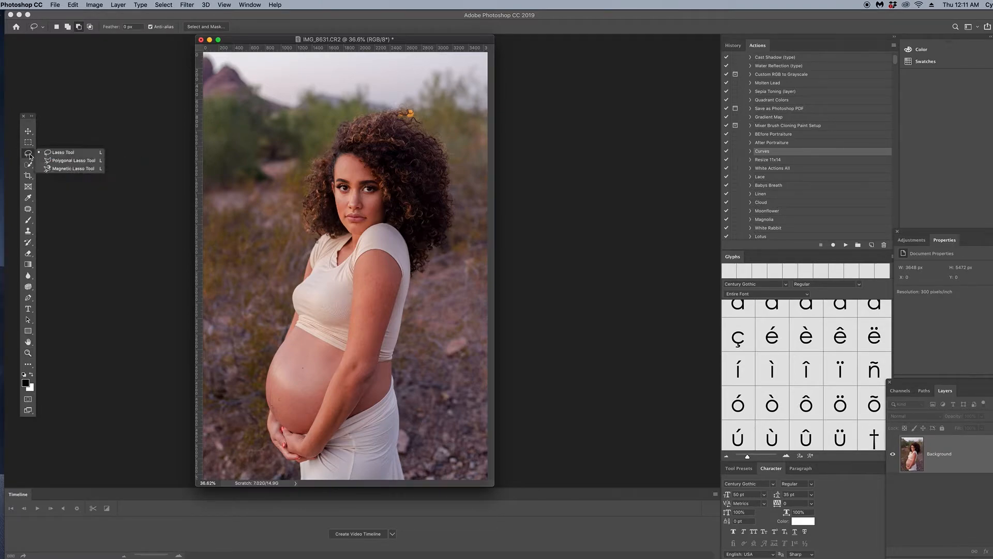
left_click(62, 153)
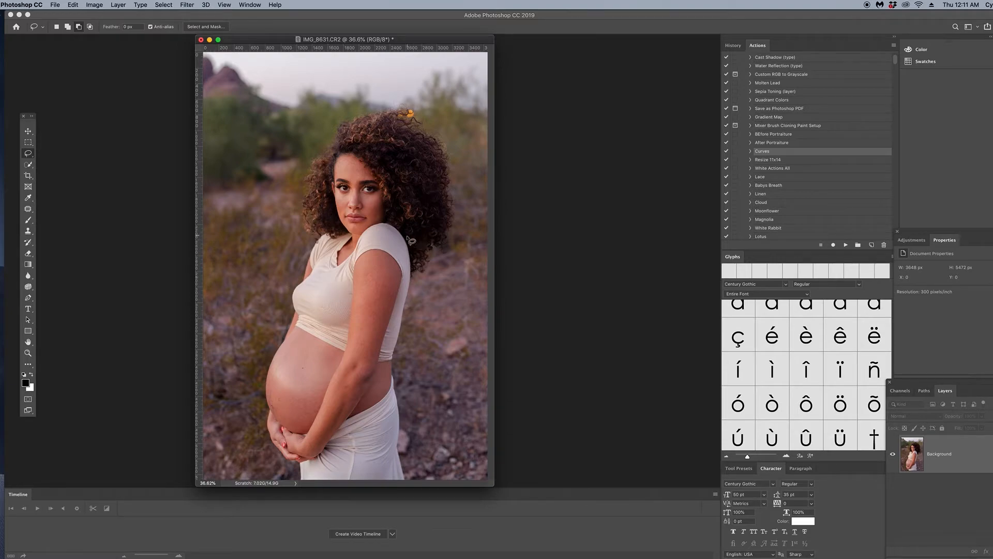
mouse_move(395, 226)
left_mouse_down()
mouse_move(369, 235)
mouse_move(344, 265)
mouse_move(342, 236)
mouse_move(319, 237)
mouse_move(295, 303)
mouse_move(298, 327)
mouse_move(345, 353)
mouse_move(399, 357)
mouse_move(414, 263)
mouse_move(399, 229)
mouse_move(368, 235)
mouse_move(357, 256)
mouse_move(386, 277)
left_mouse_up()
- Feather the selection of the top by 10 pixels and copy it to a new layer
right_click(352, 274)
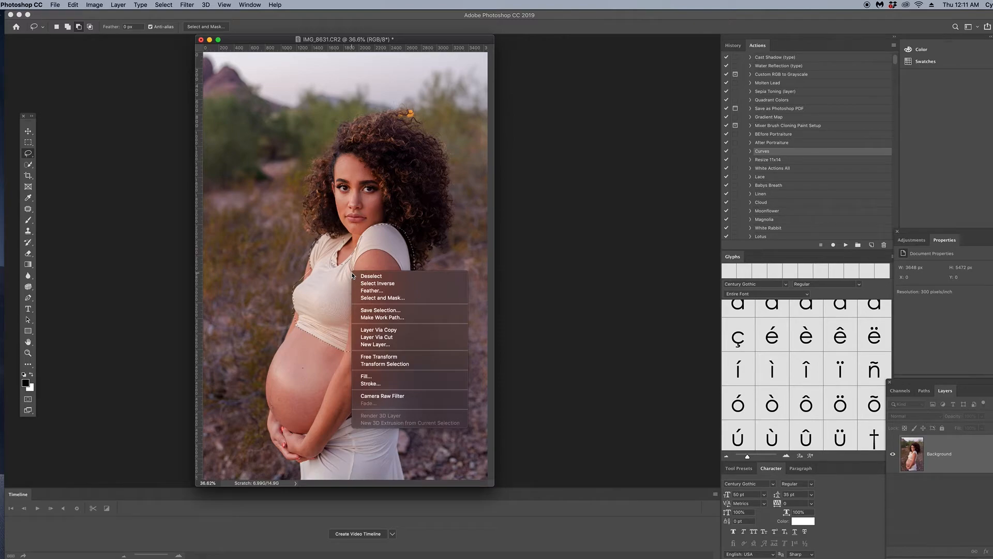
left_click(378, 291)
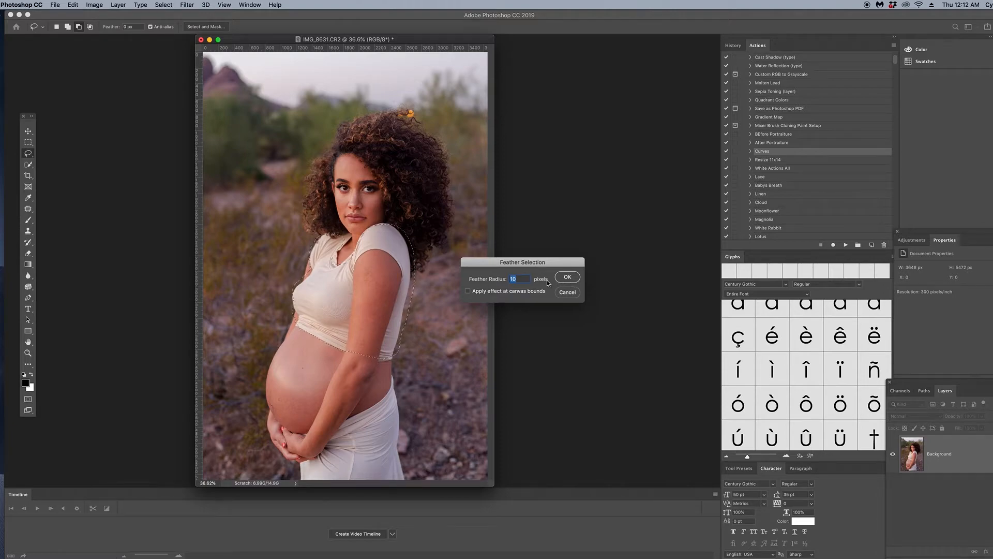
left_click(568, 279)
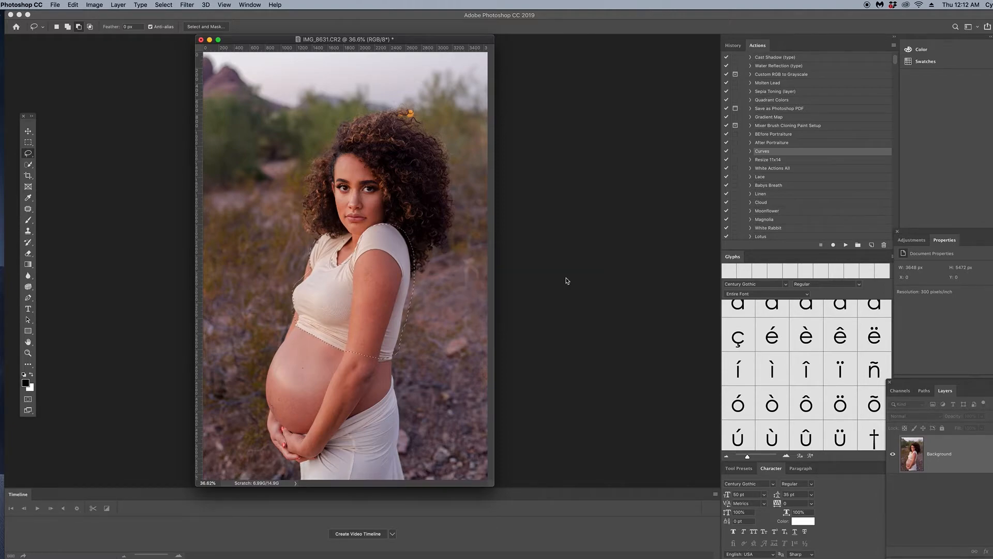
right_click(351, 283)
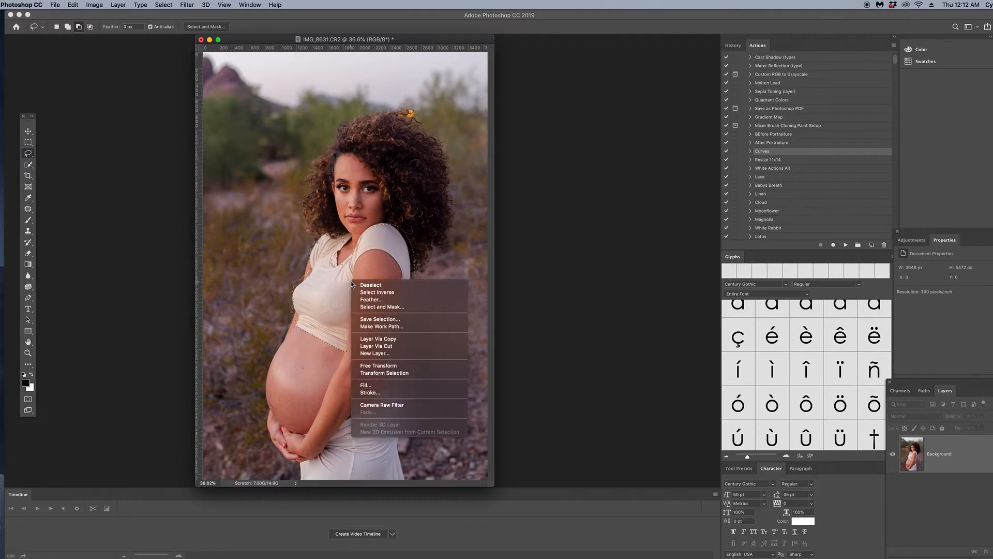
left_click(401, 342)
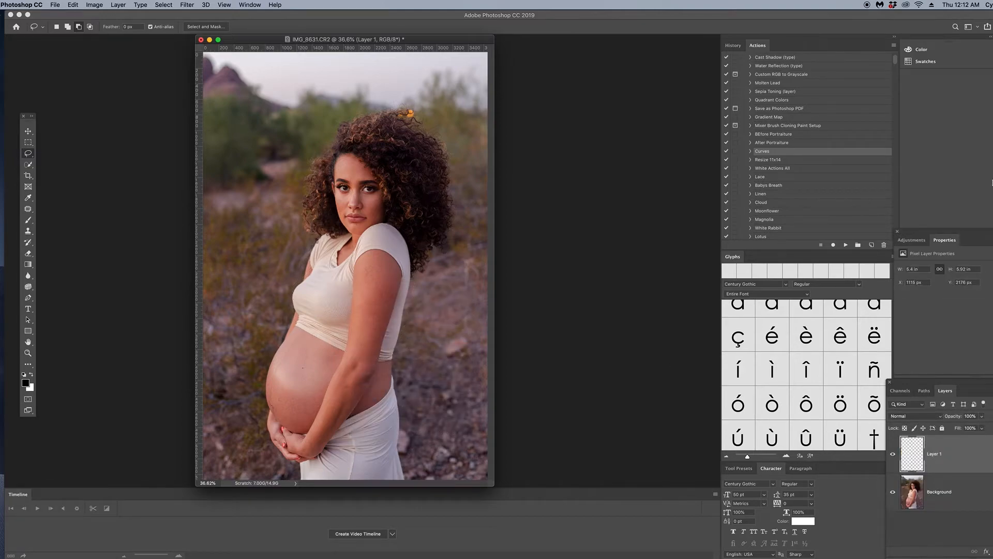
- Check the copied top on its own by temporarily hiding the Background layer
left_click_drag(939, 384, 582, 98)
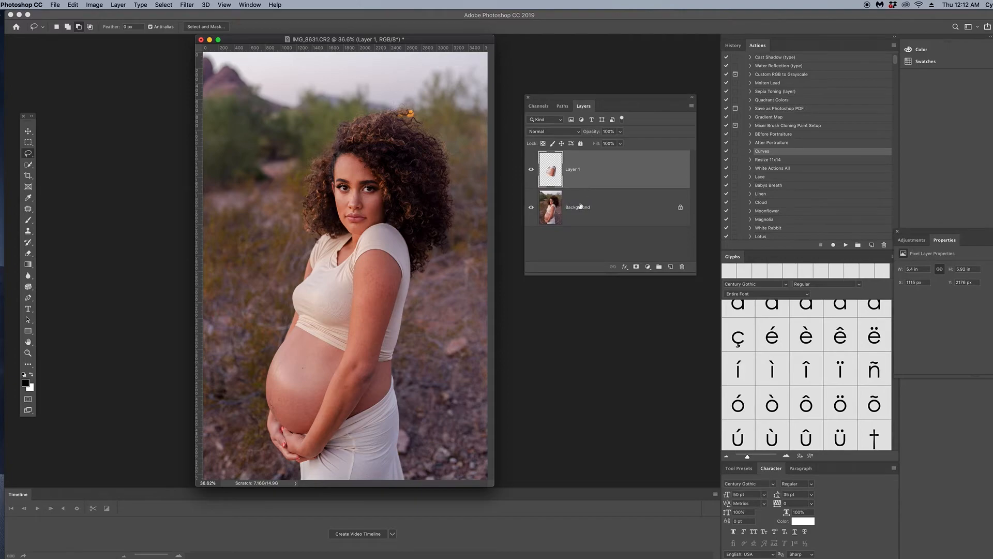
left_click(530, 208)
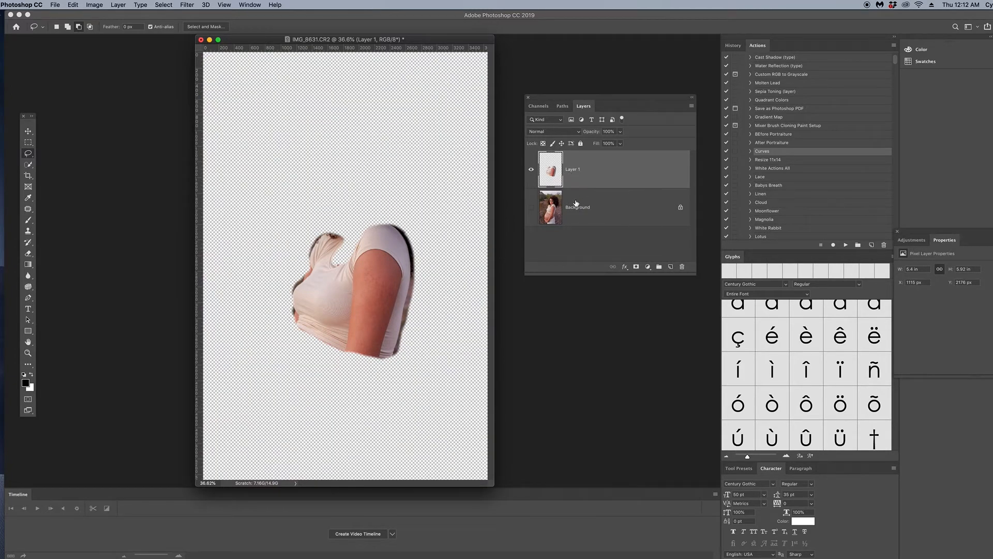
left_click(531, 208)
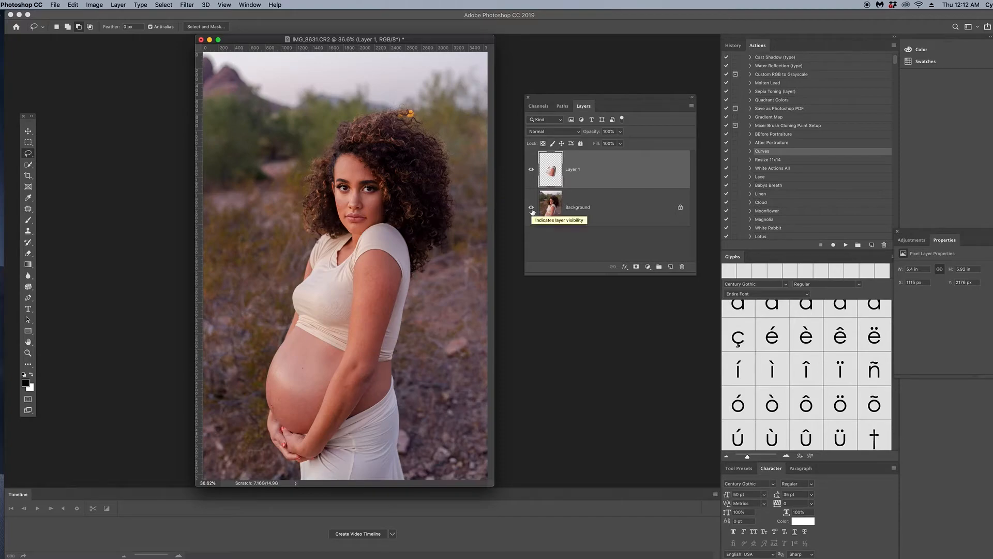
- Rename the copied top's layer as Moire
double_click(572, 169)
type("ire")
key("Return")
- Apply a Gaussian Blur with a very small radius to the Moire layer, previewing its effect on the fabric
left_click(183, 7)
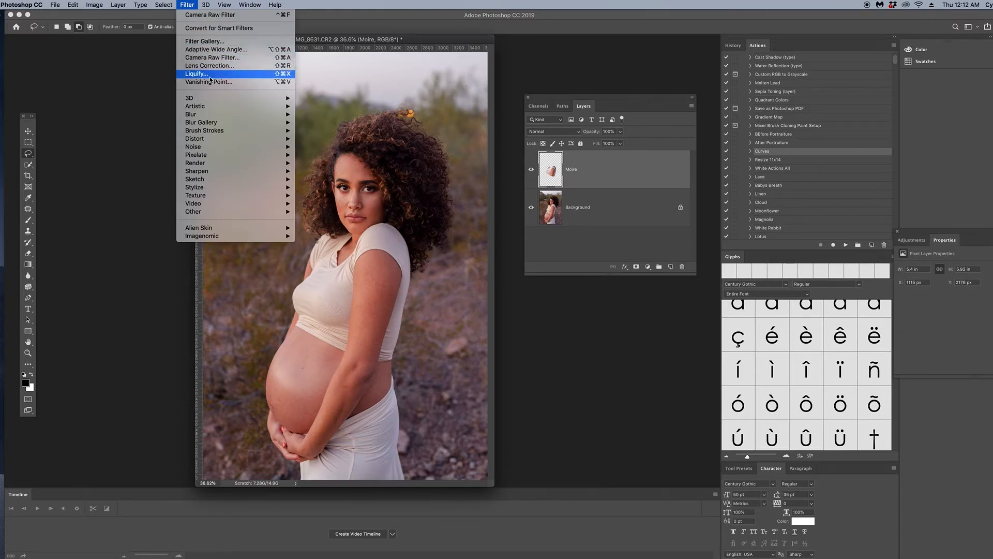
mouse_move(213, 116)
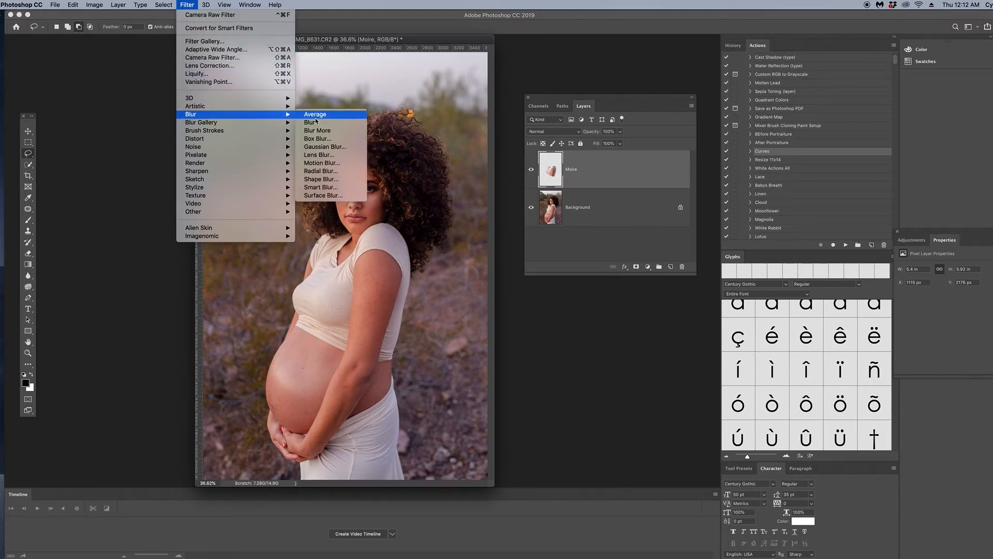
left_click(325, 146)
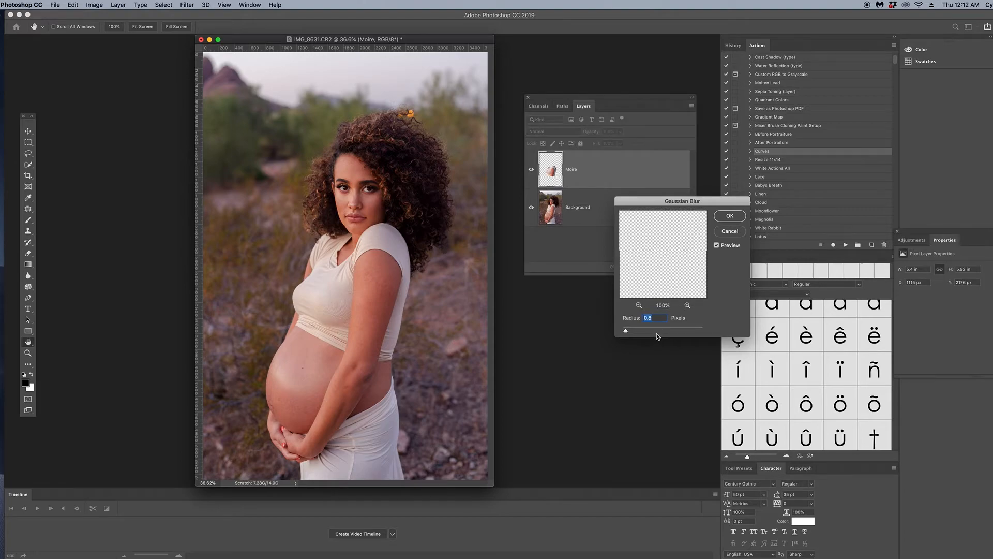
left_click_drag(625, 330, 625, 333)
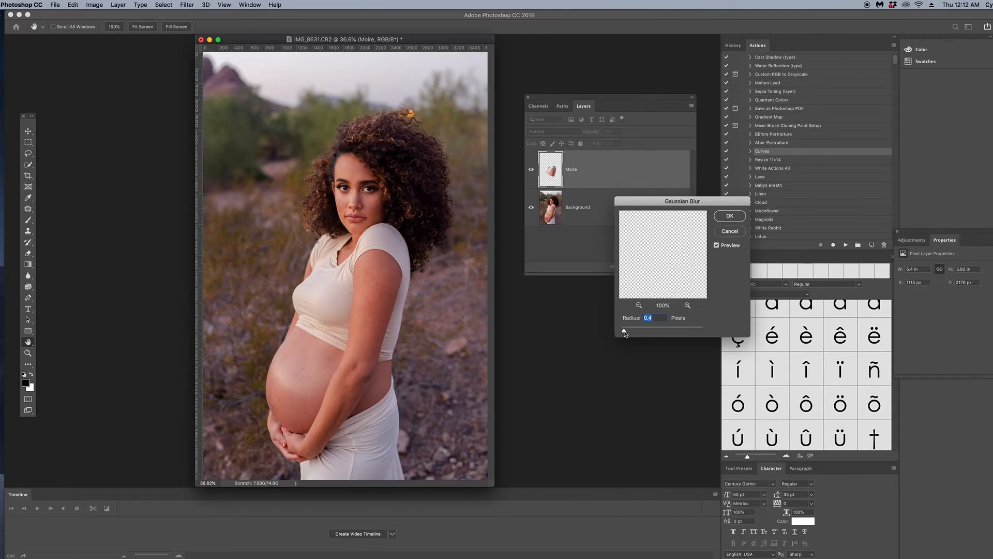
left_click_drag(624, 331, 629, 334)
left_click_drag(627, 333, 629, 334)
left_click(725, 217)
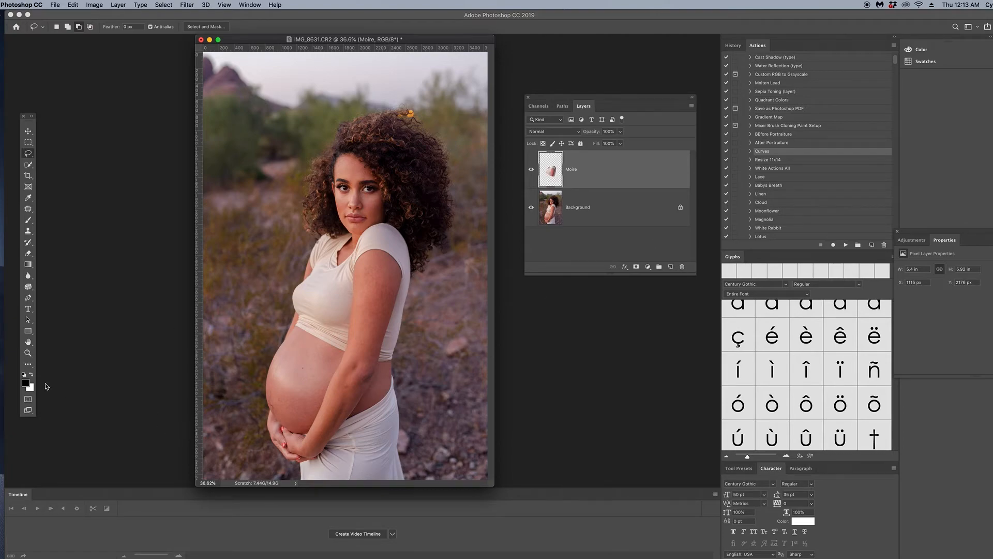
- Inspect the blurred top up close and add a white layer mask to the Moire layer
left_click(28, 353)
left_click_drag(264, 182, 447, 379)
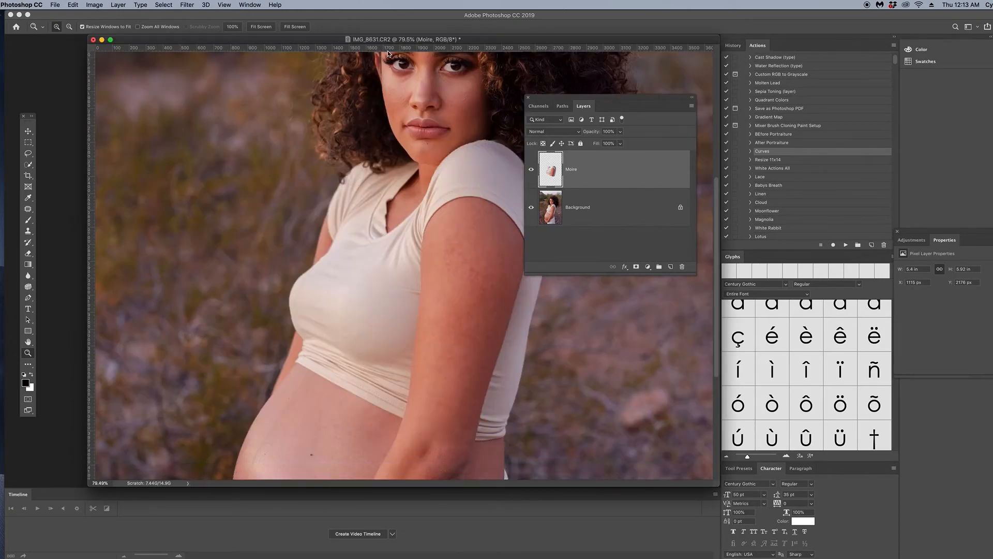
left_click_drag(425, 41, 358, 54)
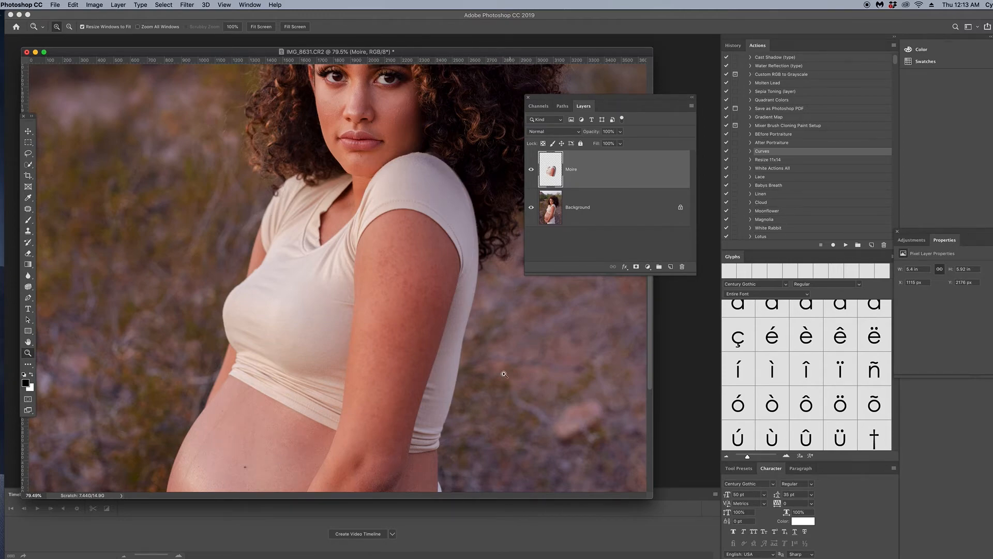
scroll(468, 445, "down", 3)
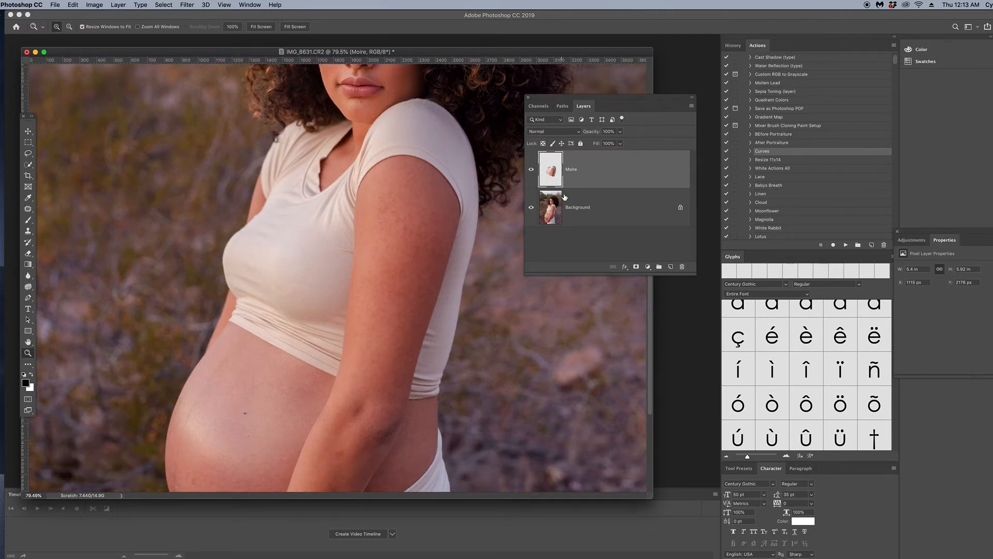
left_click(636, 267)
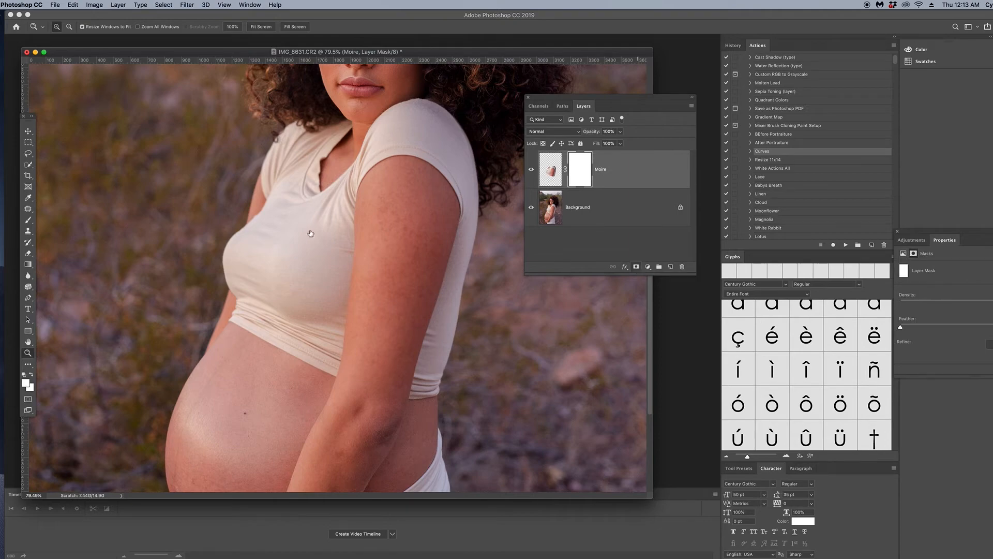
- Set up the Brush tool with black as the foreground colour, 0% hardness and a size of 201 px
left_click(28, 222)
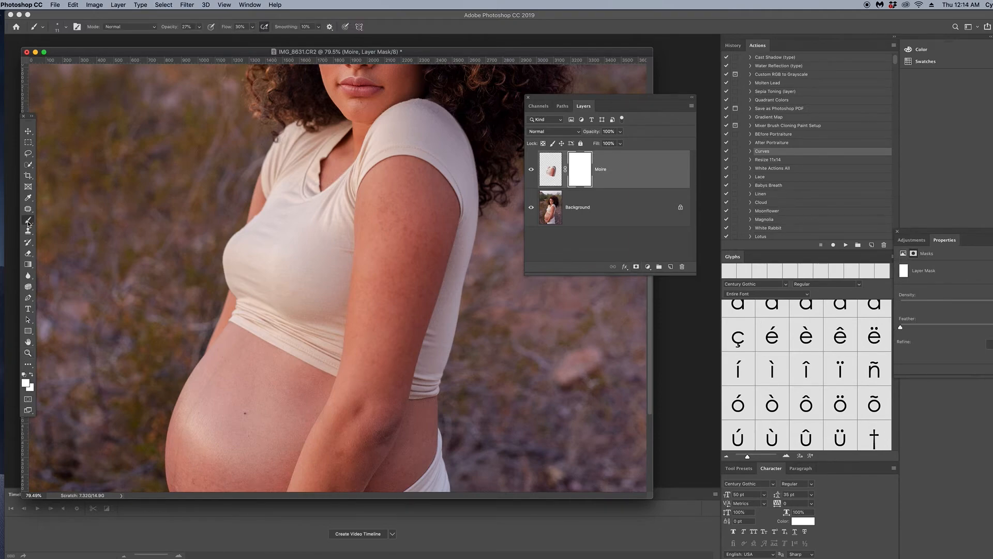
left_click(25, 382)
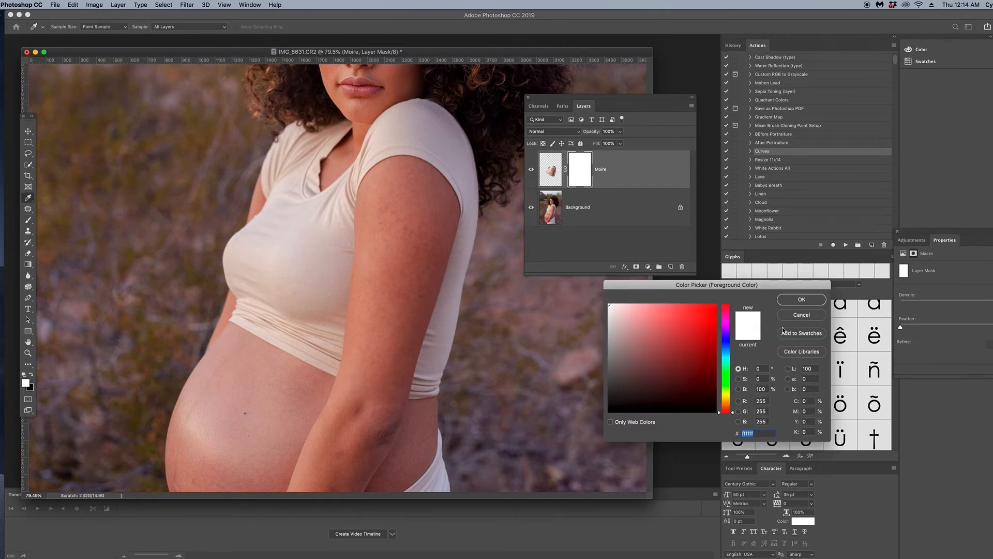
key("Return")
left_click(32, 375)
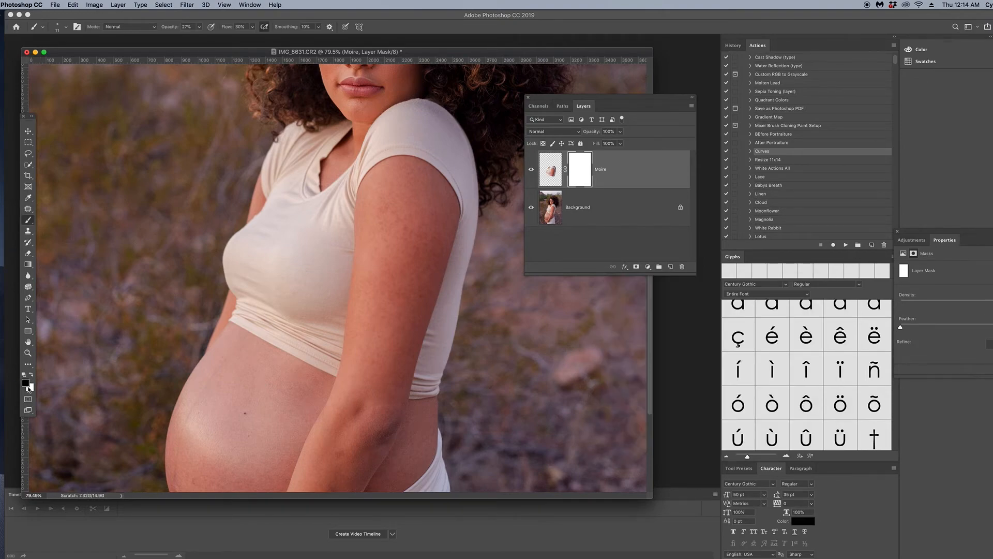
right_click(455, 355)
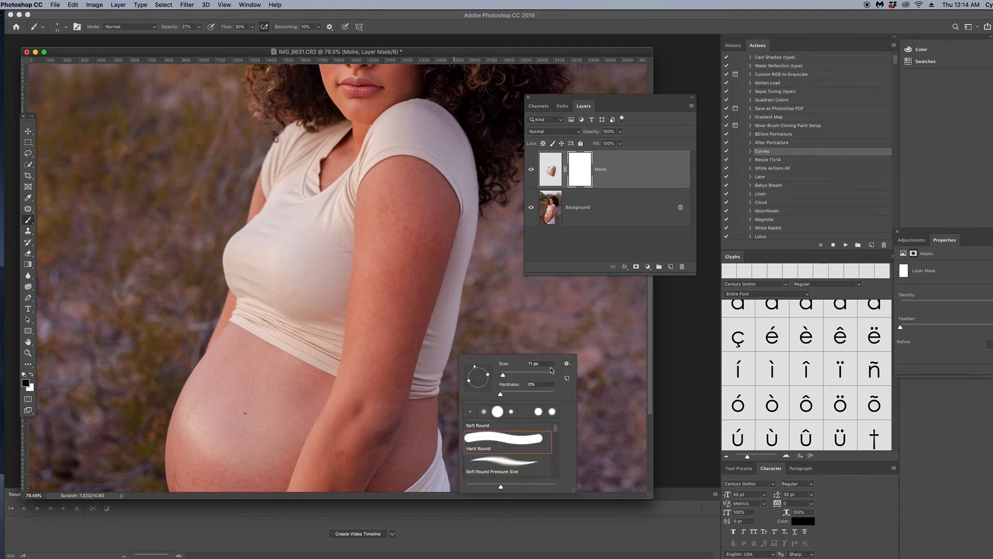
right_click(368, 253)
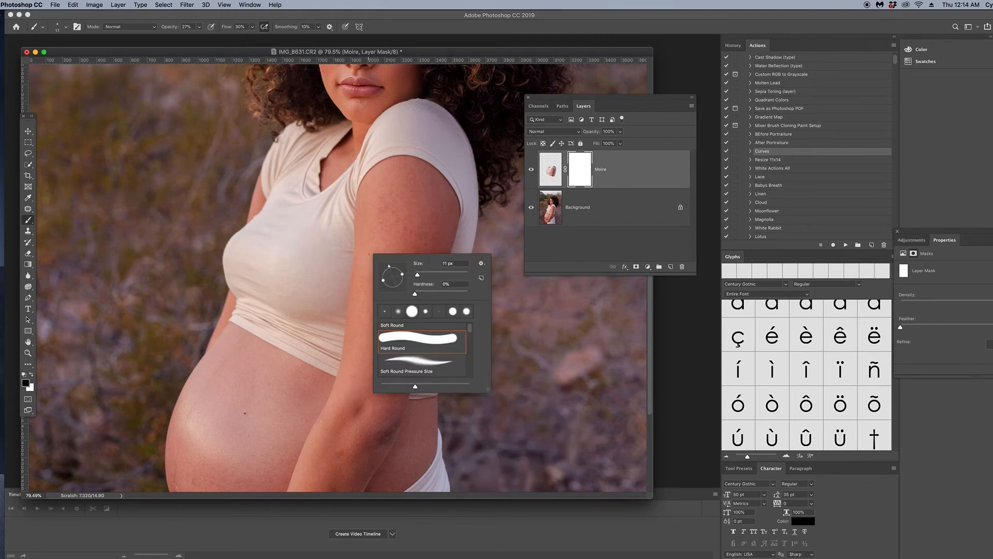
left_click(455, 273)
left_click(419, 87)
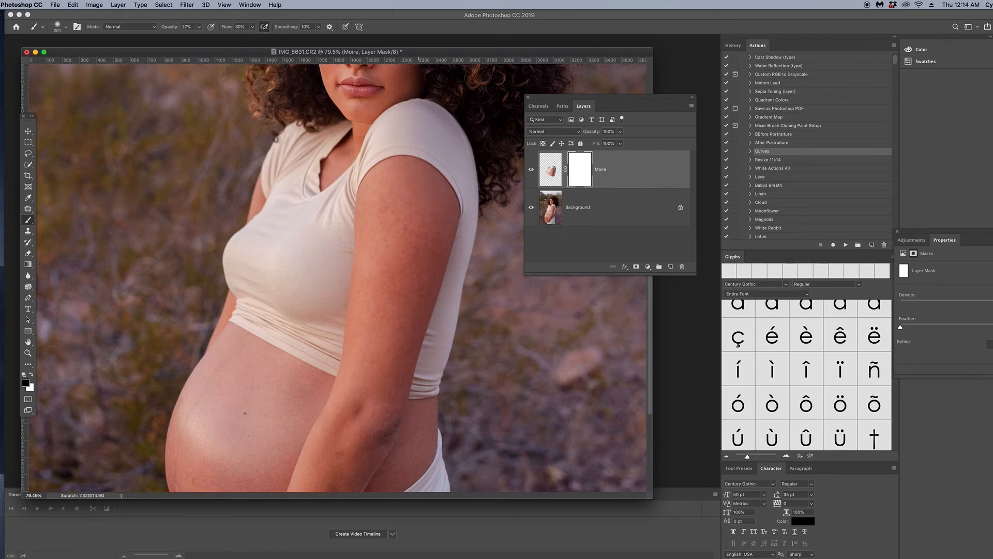
- Paint black on the Moire mask over the arm and around the shoulder, raising brush opacity and flow to 100%
left_click_drag(349, 381, 346, 384)
left_click(199, 26)
left_click_drag(210, 40, 293, 41)
left_click(252, 26)
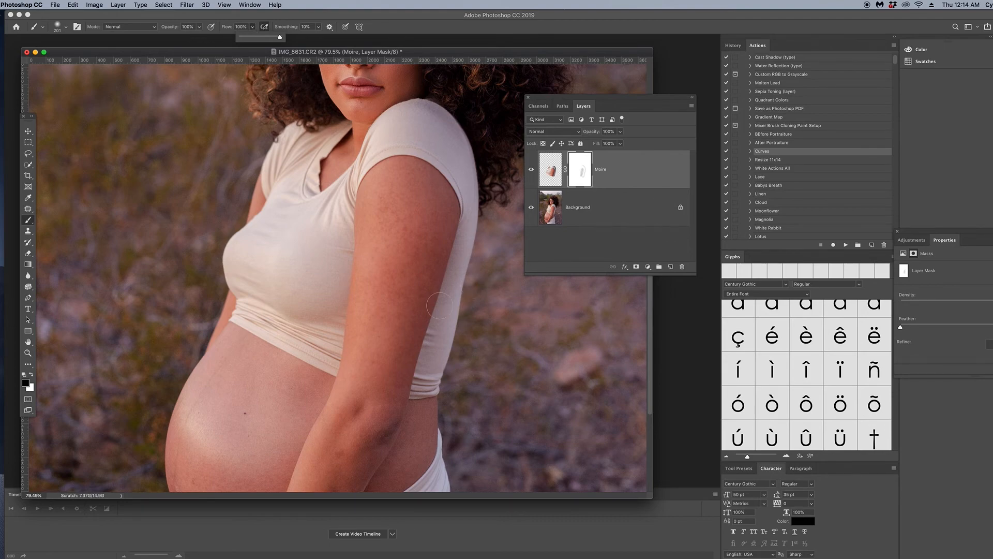
left_click(390, 404)
left_click_drag(432, 186, 429, 187)
left_click(28, 353)
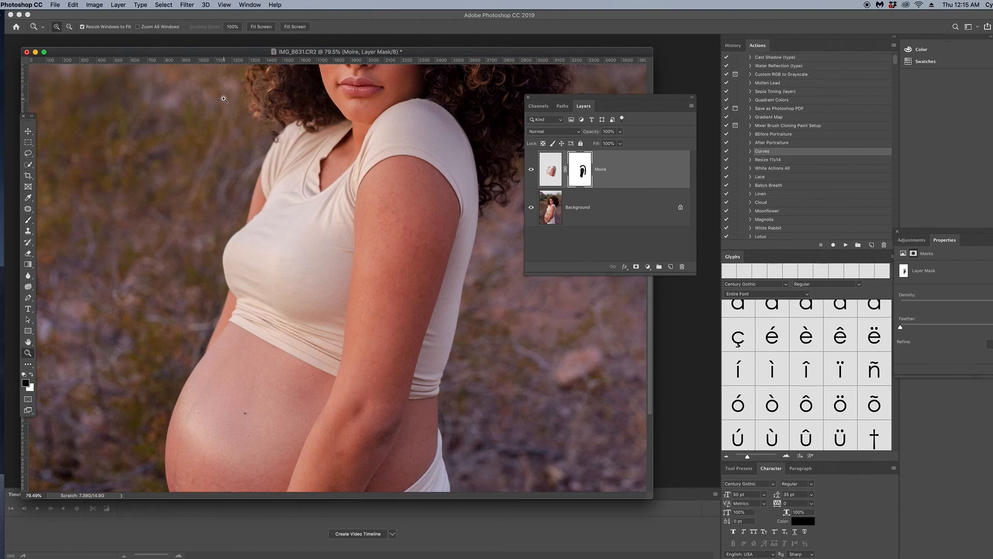
left_click(262, 27)
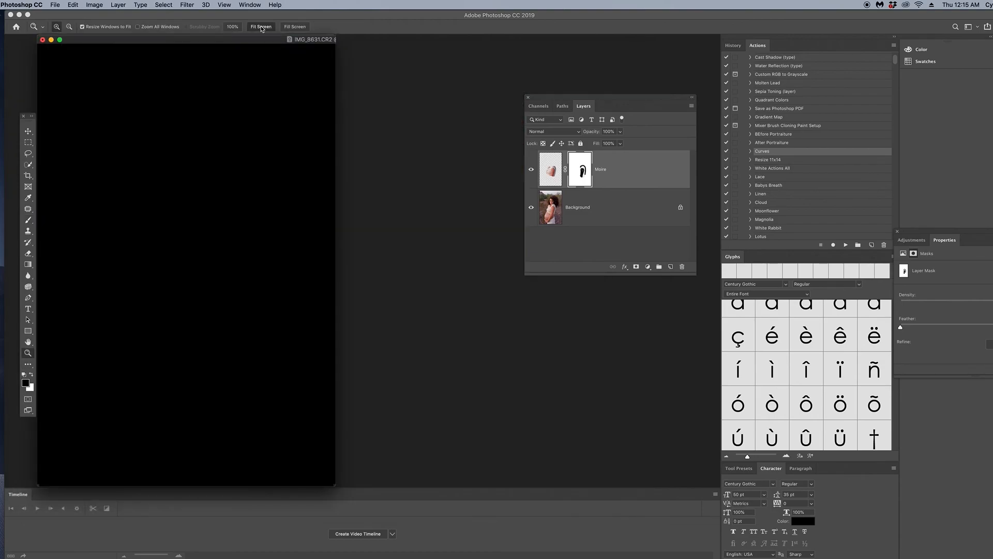